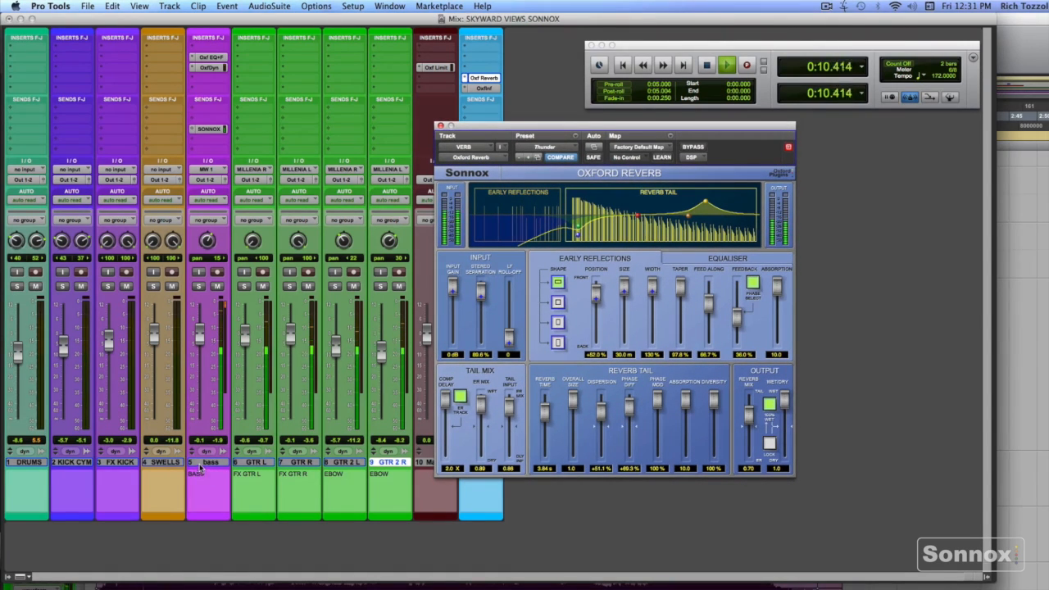
View the bass clip in the Edit window, and solo the bass track in the Mix window with the reverb window moved aside
key("super+equal")
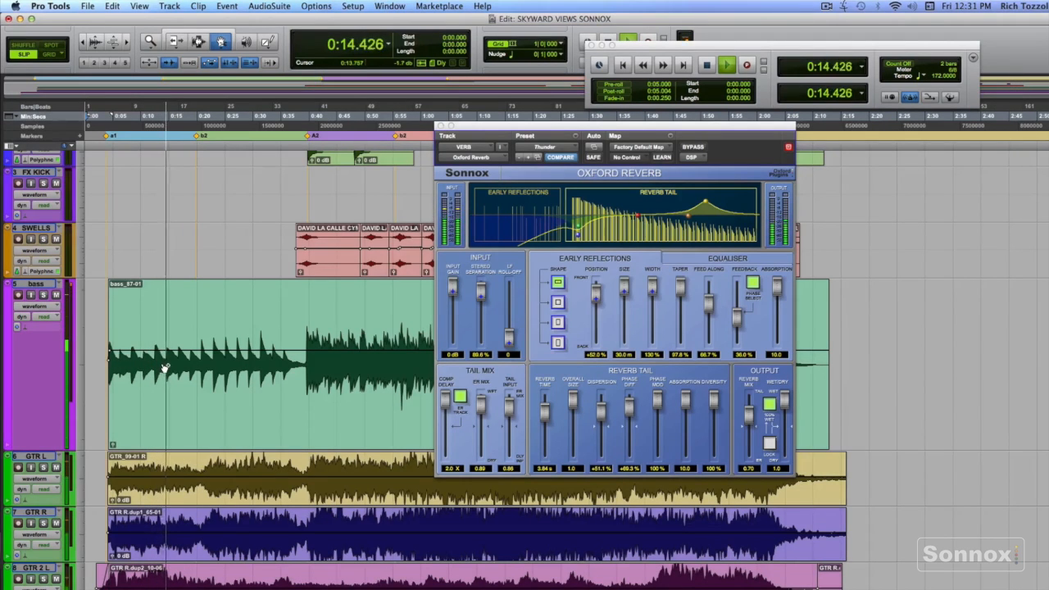
key("super+equal")
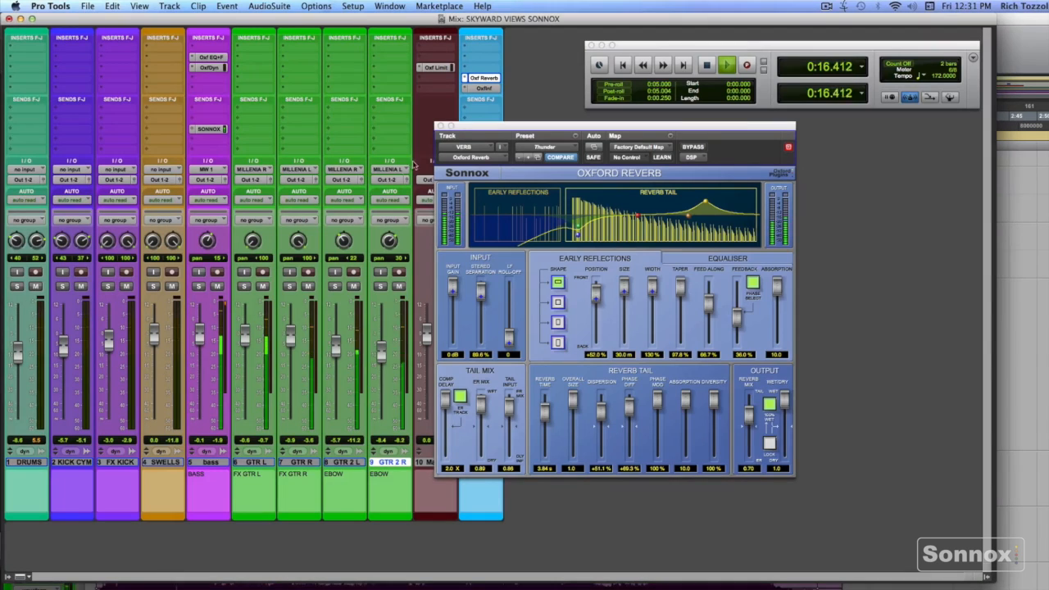
left_click_drag(463, 125, 546, 117)
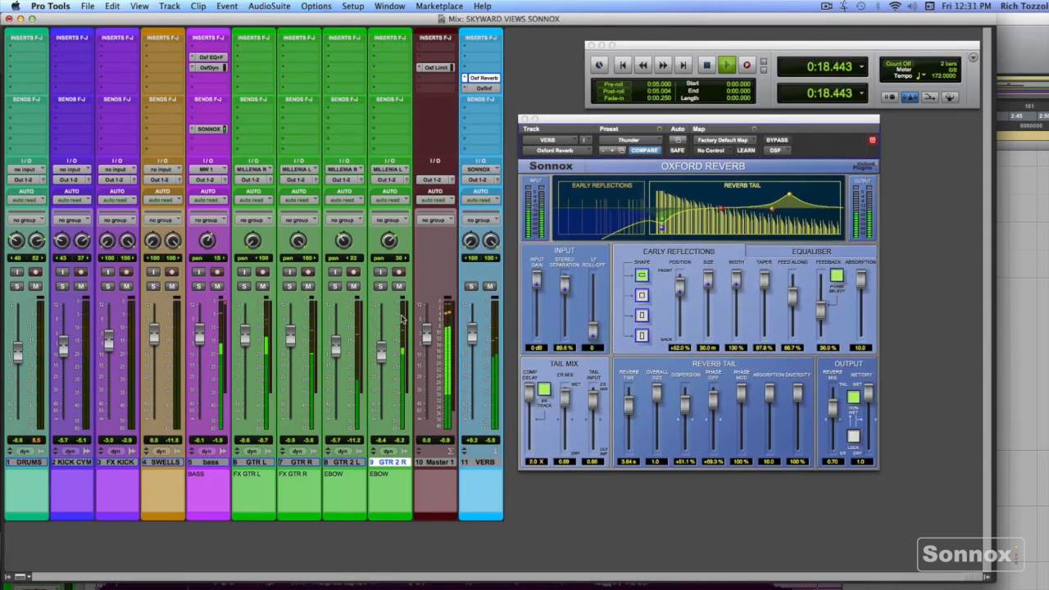
left_click(198, 286)
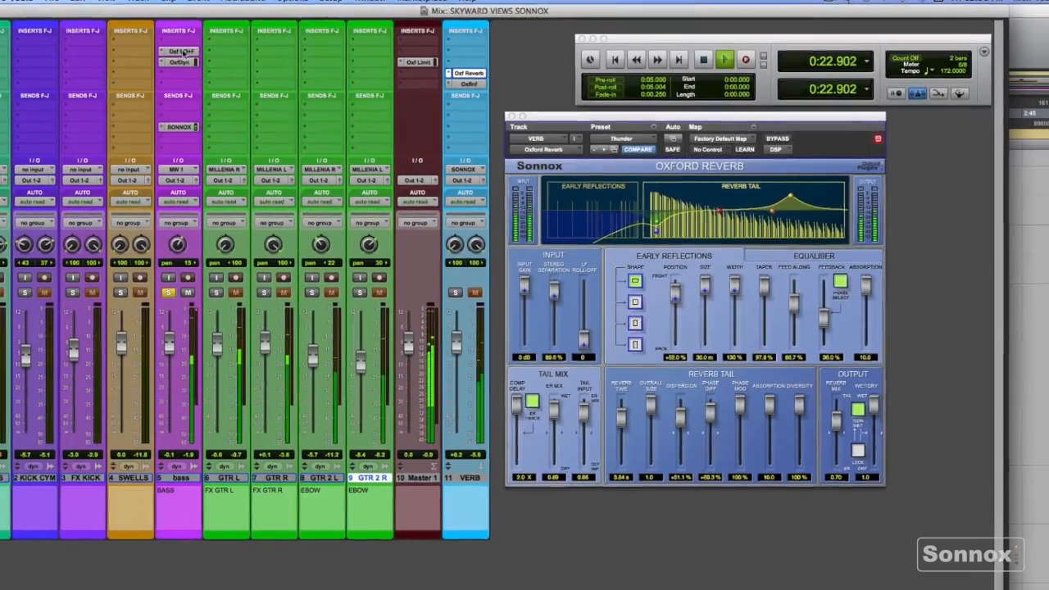
Review the bass track's Oxford EQ & Filters settings and the warmth and compressor sections of its Oxford Dynamics
left_click(182, 51)
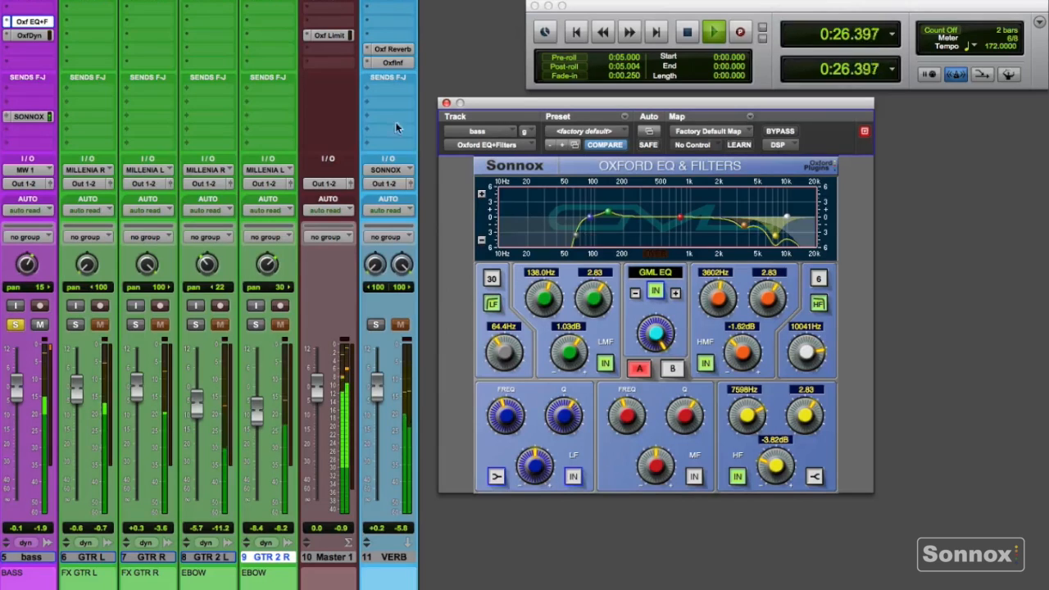
left_click(28, 36)
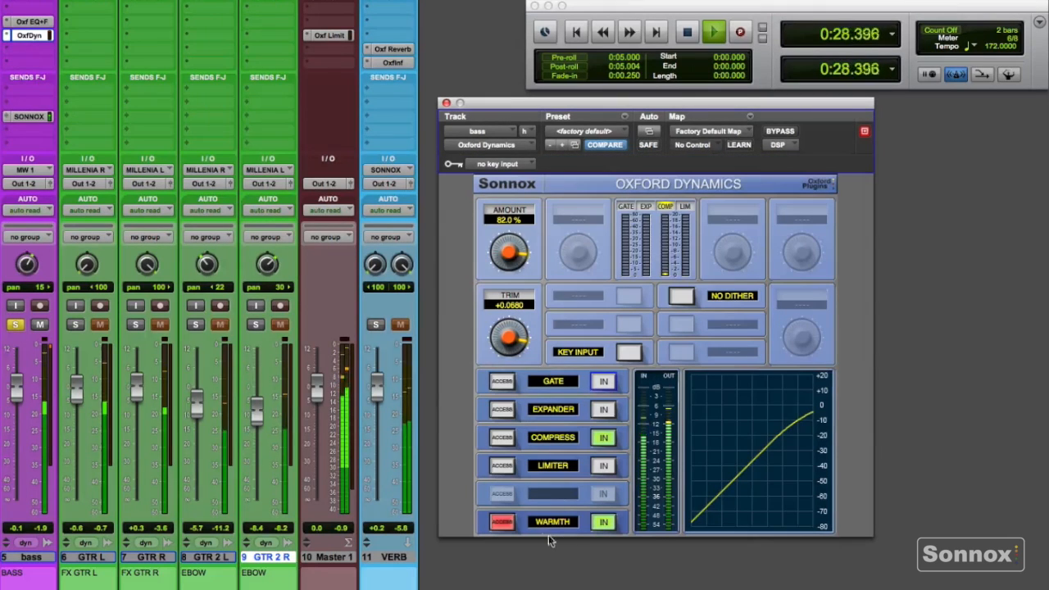
left_click(601, 523)
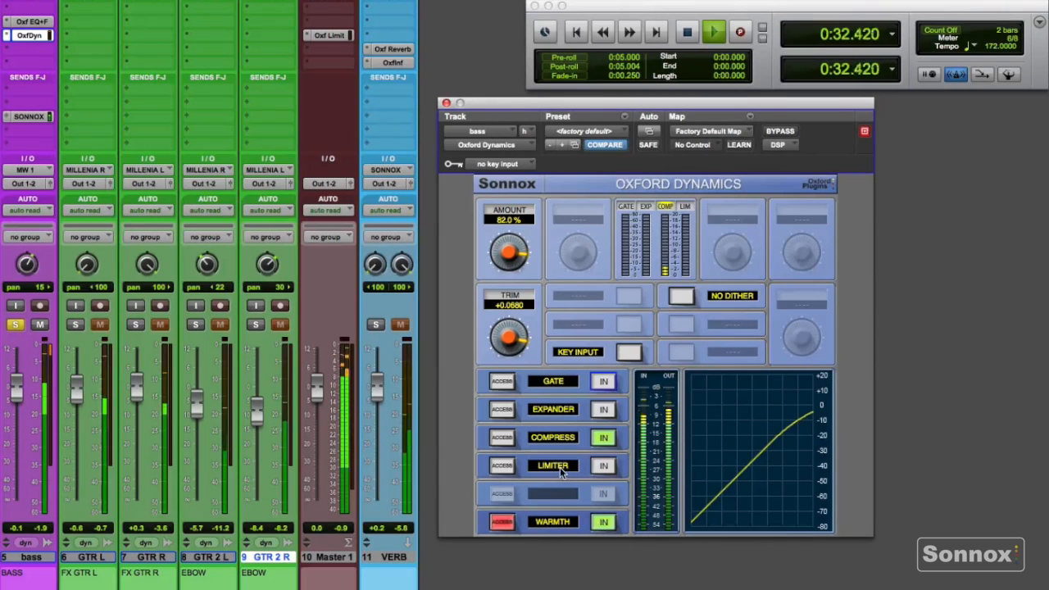
left_click(501, 437)
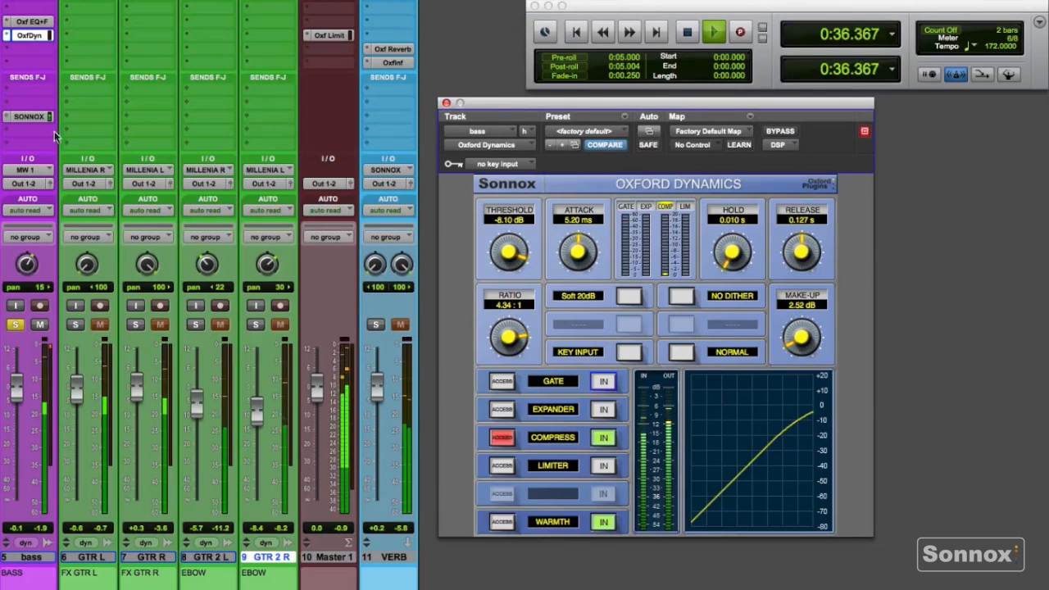
Check the bass track's SONNOX send level and solo the VERB track alongside the bass
left_click(28, 116)
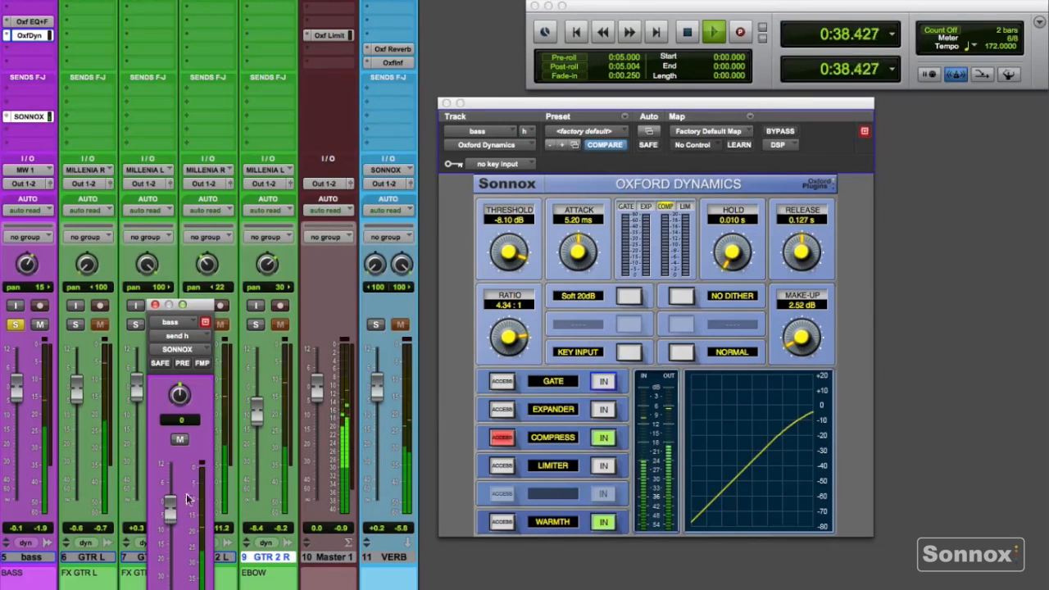
left_click(375, 327)
left_click(155, 305)
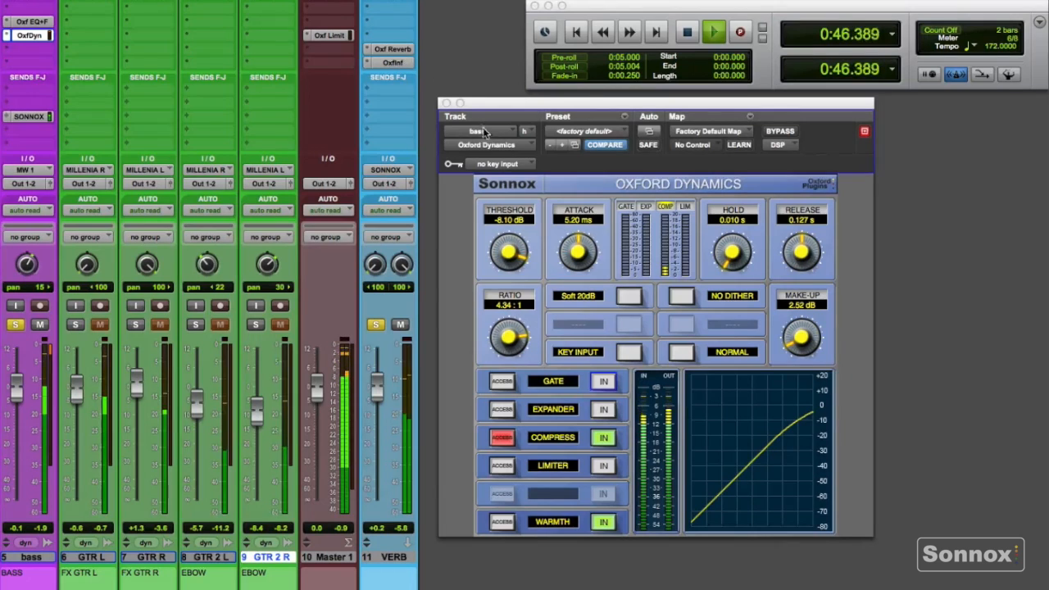
Open the VERB track's Oxford Reverb and compare the sound with the plug-in bypassed and active
left_click(393, 50)
left_click_drag(754, 135, 691, 127)
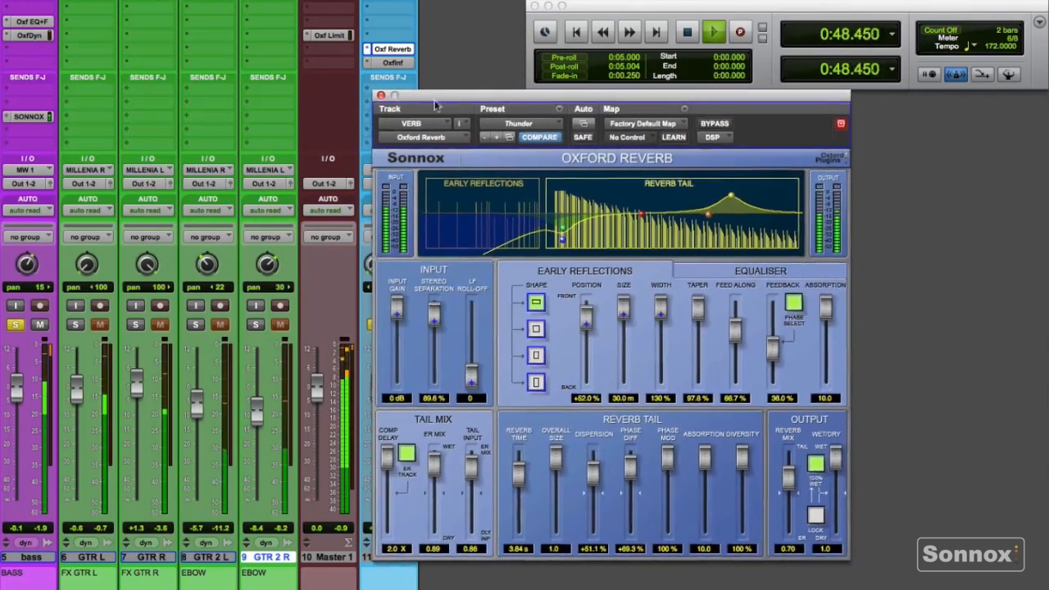
left_click(721, 125)
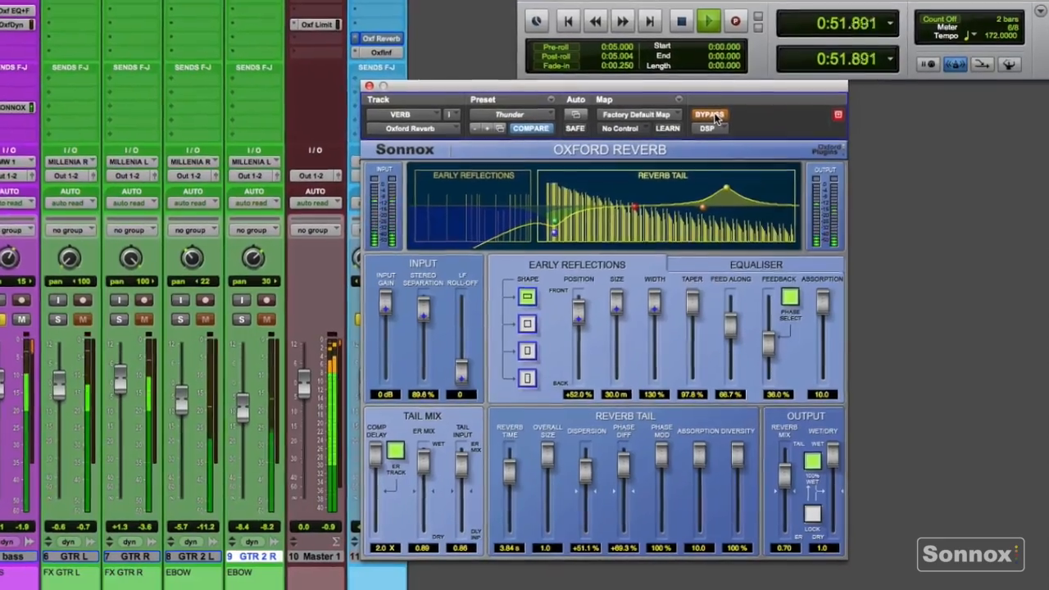
left_click(712, 116)
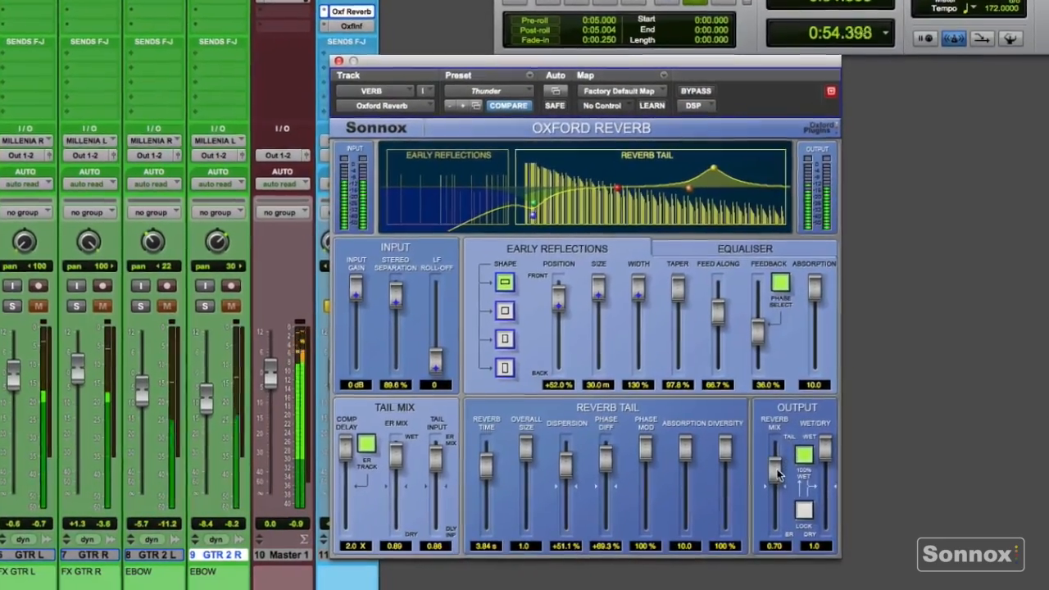
Audition the Oxford Reverb mix at 1.0 and, with playback restarted, at 0.29 and 0.51
left_click_drag(776, 469, 774, 452)
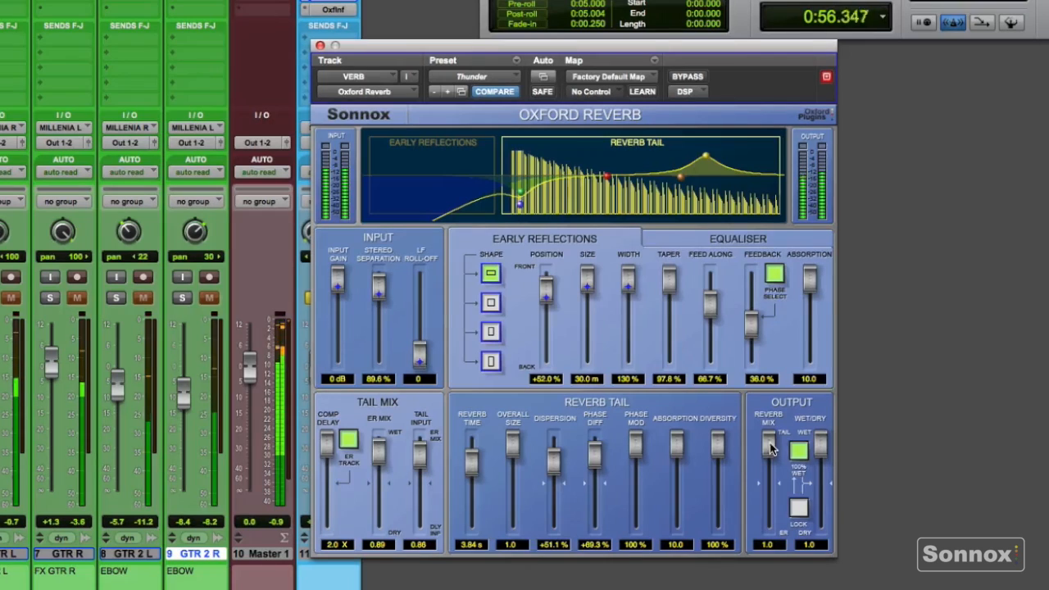
left_click_drag(770, 447, 772, 503)
key("space")
key("space")
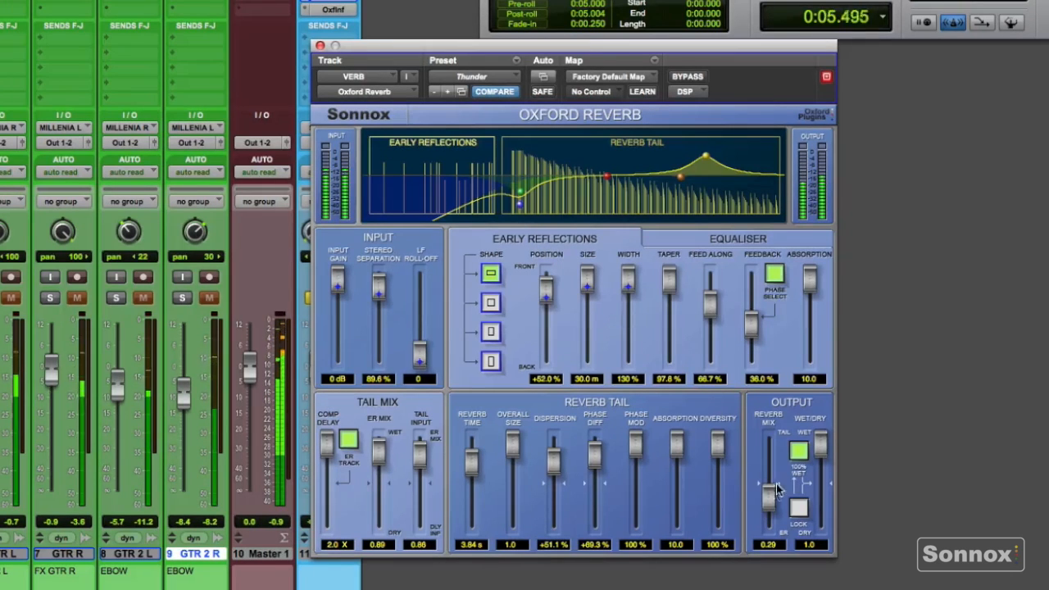
mouse_move(768, 502)
left_mouse_down()
mouse_move(768, 453)
mouse_move(772, 485)
left_mouse_up()
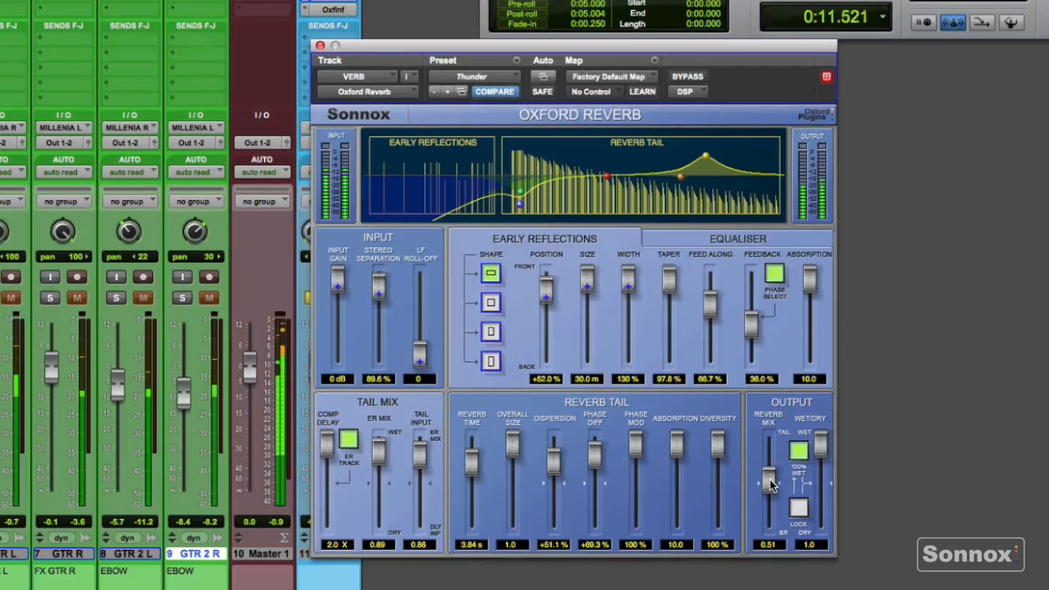
Set the reverb equaliser's HF band to 4245 Hz, +13.5 dB, its LMF band to 175 Hz, -13.0 dB, and the reverb mix to 0.68
left_click(721, 241)
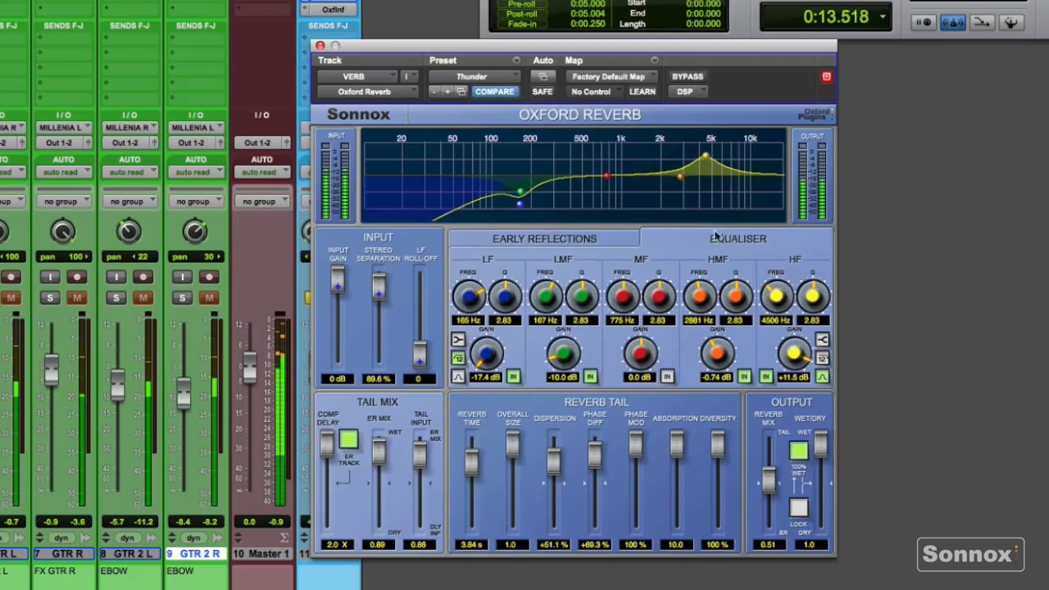
mouse_move(704, 156)
left_mouse_down()
mouse_move(696, 145)
mouse_move(701, 158)
left_mouse_up()
left_click_drag(520, 196, 522, 203)
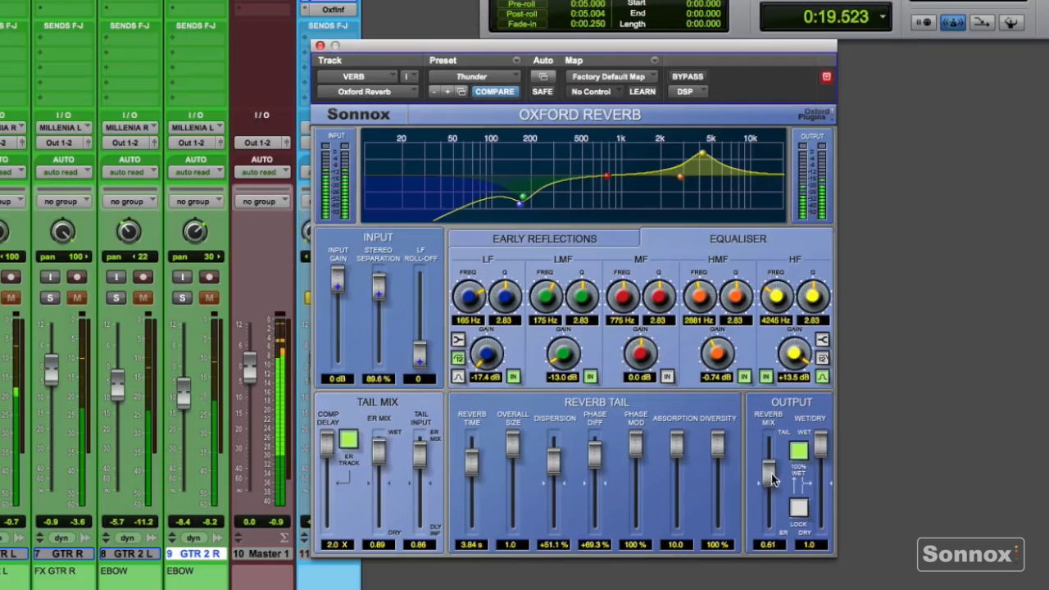
left_click_drag(771, 474, 771, 469)
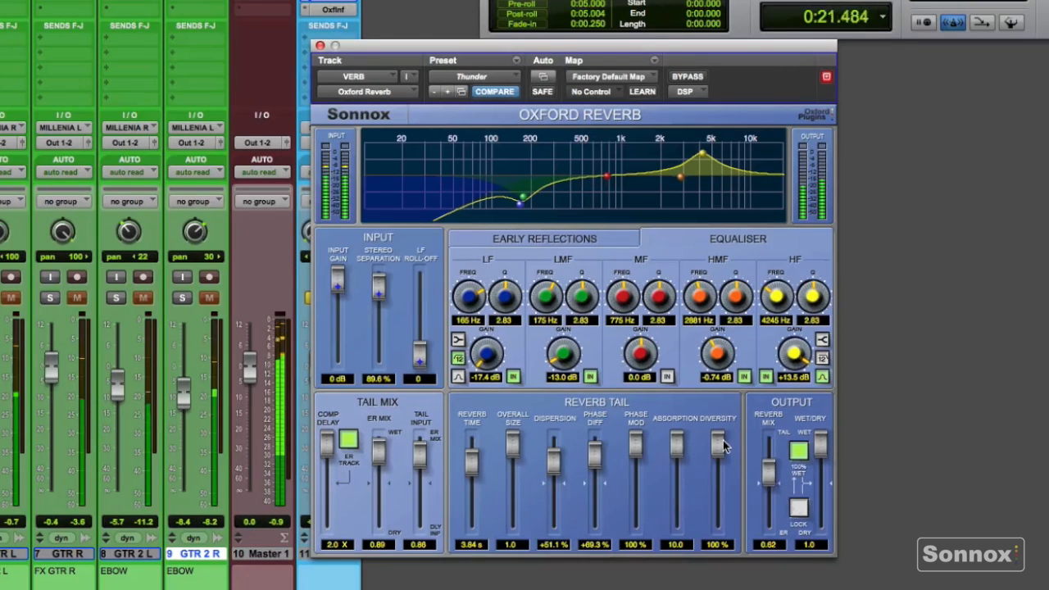
left_click_drag(769, 472, 769, 474)
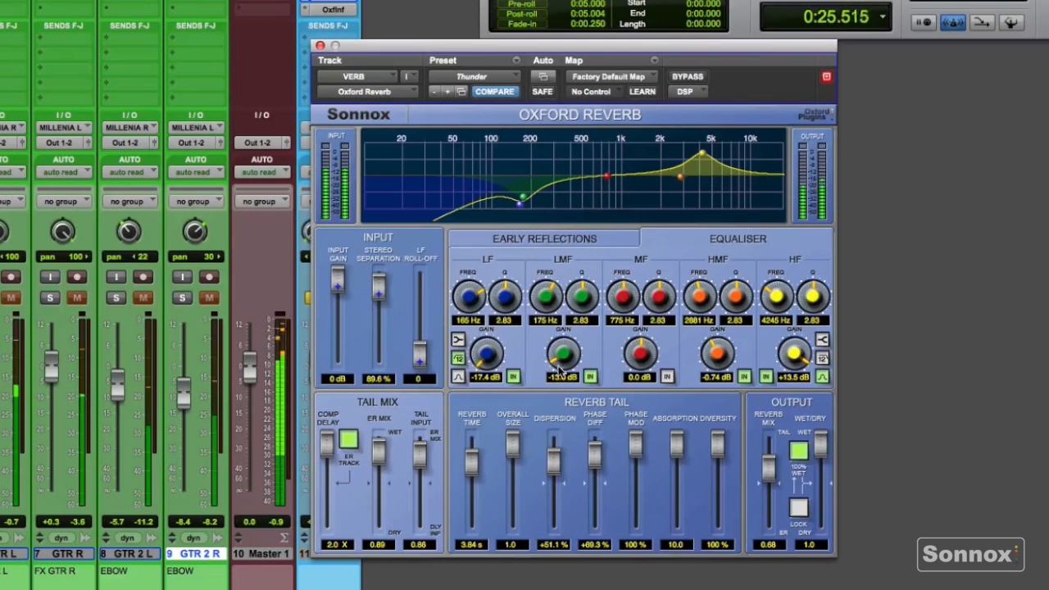
Reduce the early reflections' feedback and feed along to 0 %, lower their taper, and set their width to 95.3 %
left_click(529, 242)
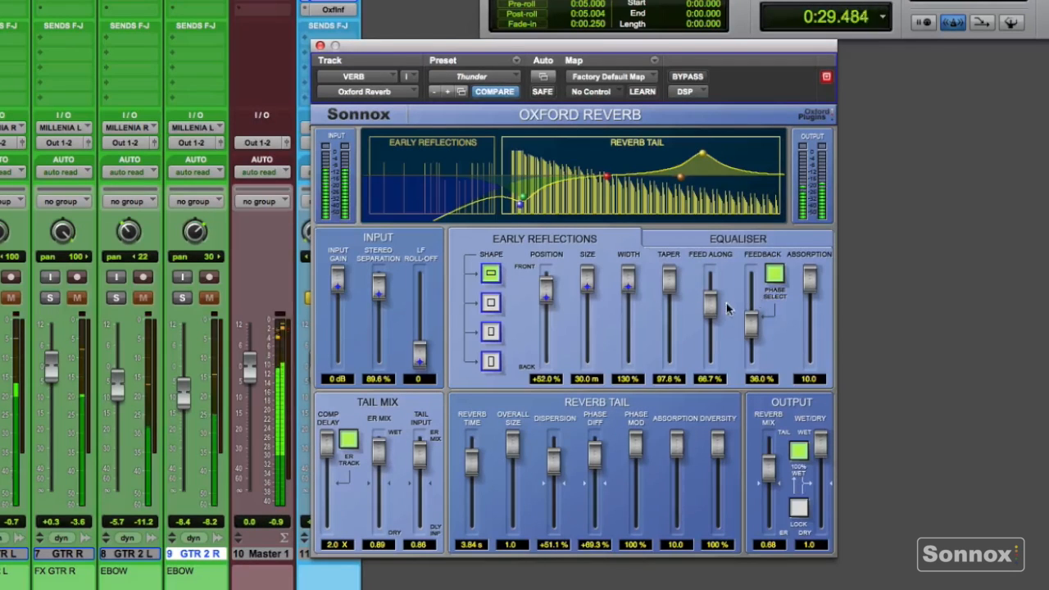
left_click_drag(751, 322, 749, 360)
left_click_drag(710, 305, 710, 354)
left_click_drag(669, 281, 661, 331)
left_click_drag(628, 280, 627, 303)
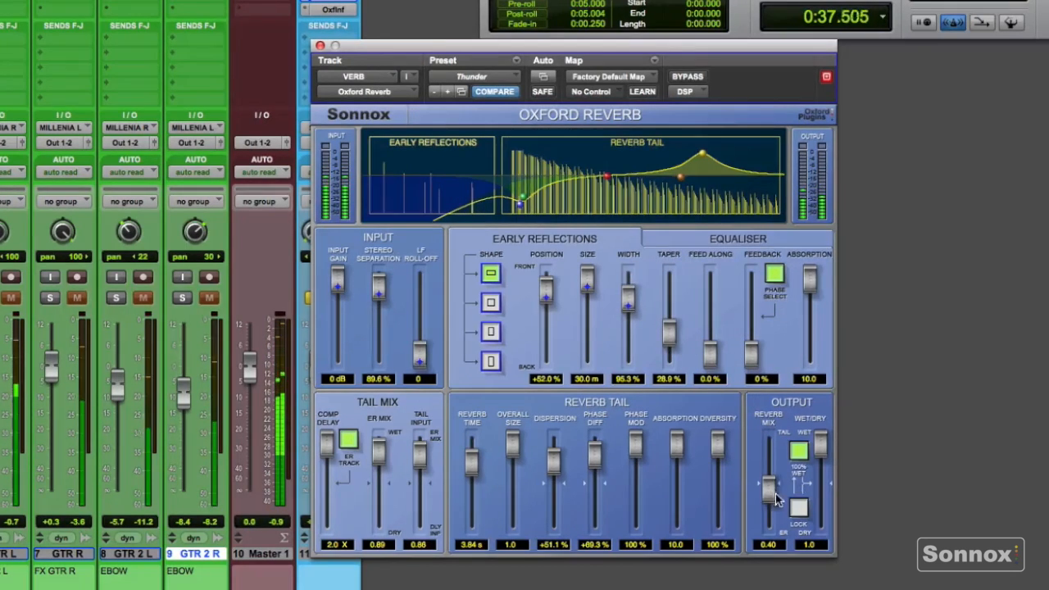
Lower the reverb mix to 0.14 and restart playback to hear mainly the early reflections
left_click_drag(768, 467, 776, 509)
key("space")
key("space")
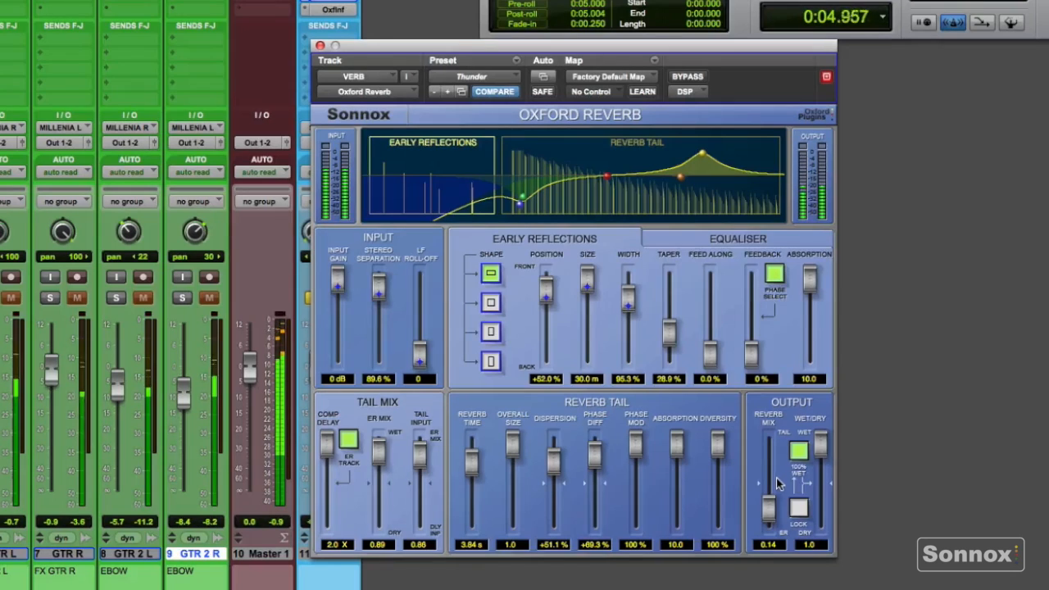
Set the early reflections' taper to 90.0 %, feed along to 91.1 % and feedback to 84.0 %
left_click_drag(670, 331, 669, 285)
left_click_drag(710, 354, 717, 297)
left_click_drag(750, 354, 754, 279)
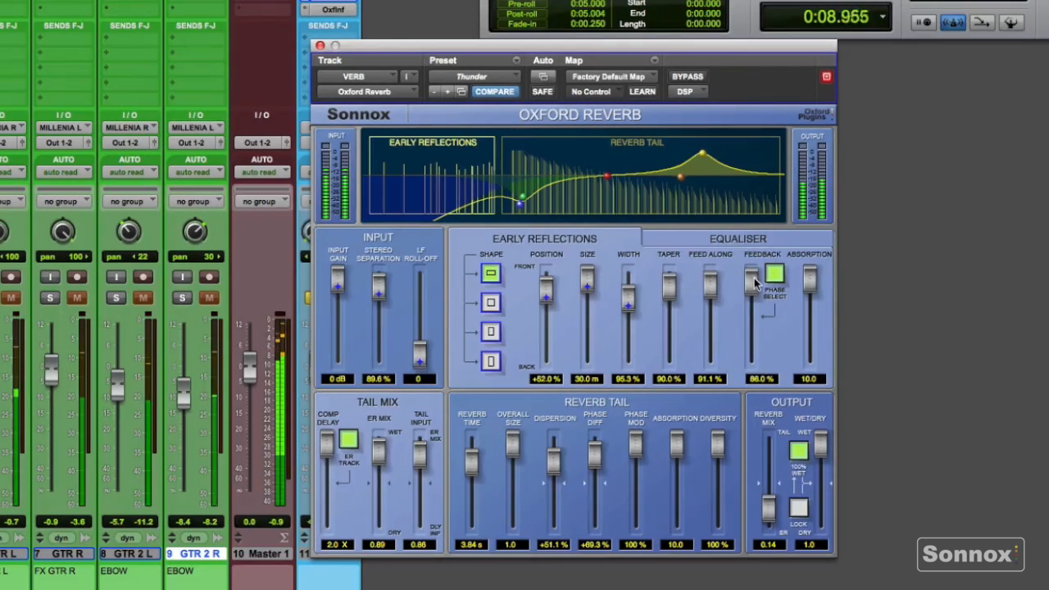
Set the reverb mix to 0.60 and shorten the reverb time to 2.96 s
left_click_drag(774, 521, 770, 489)
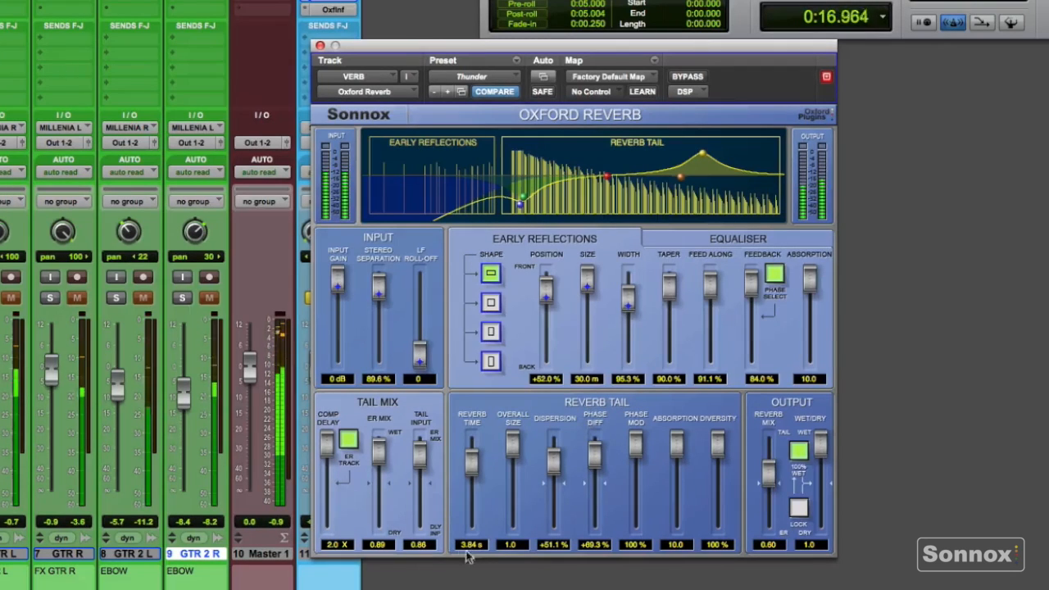
left_click_drag(472, 462, 472, 467)
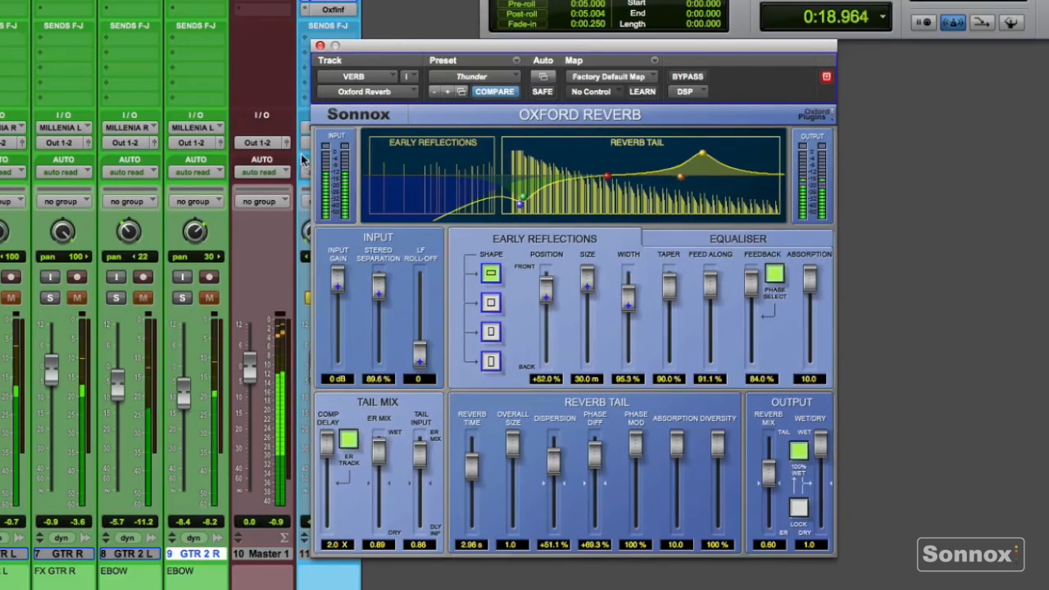
Move the reverb window off the VERB channel and compare playback with that track's solo off and on, ending with it unsoloed
left_click_drag(336, 57, 397, 59)
left_click(318, 298)
left_click(316, 298)
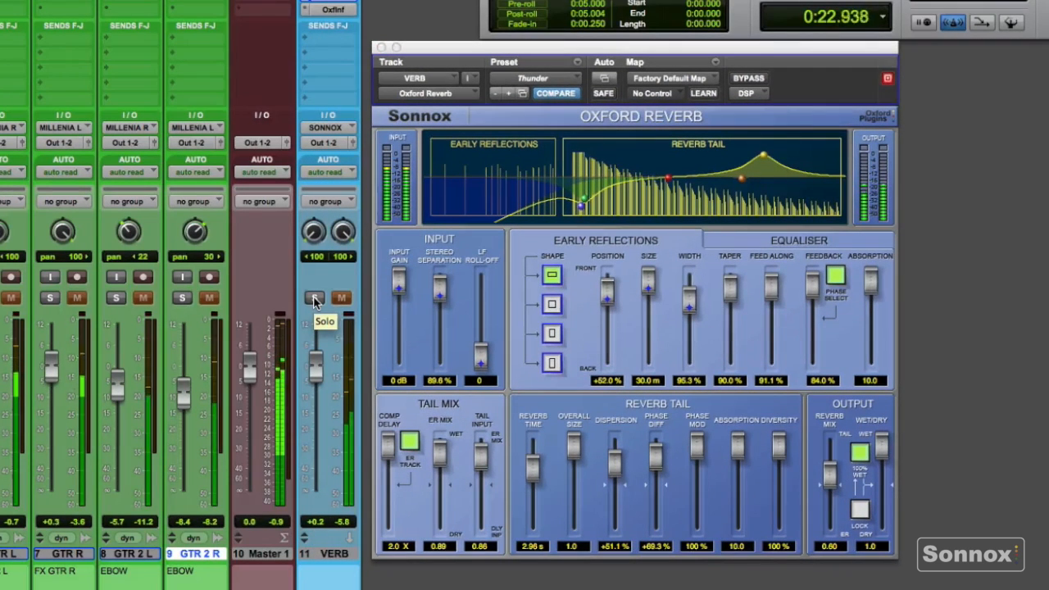
left_click(316, 298)
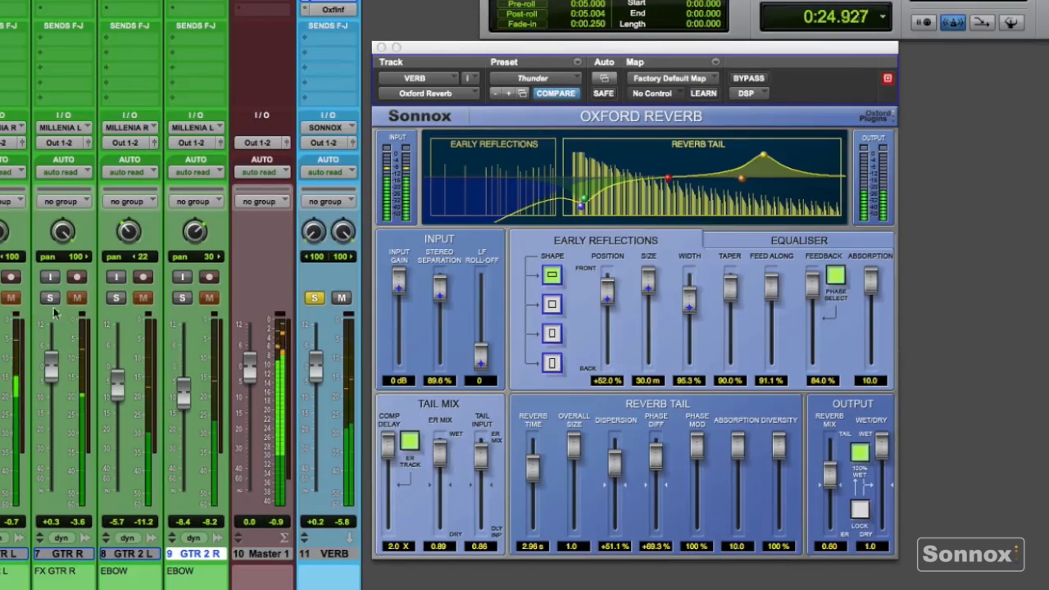
left_click(315, 298)
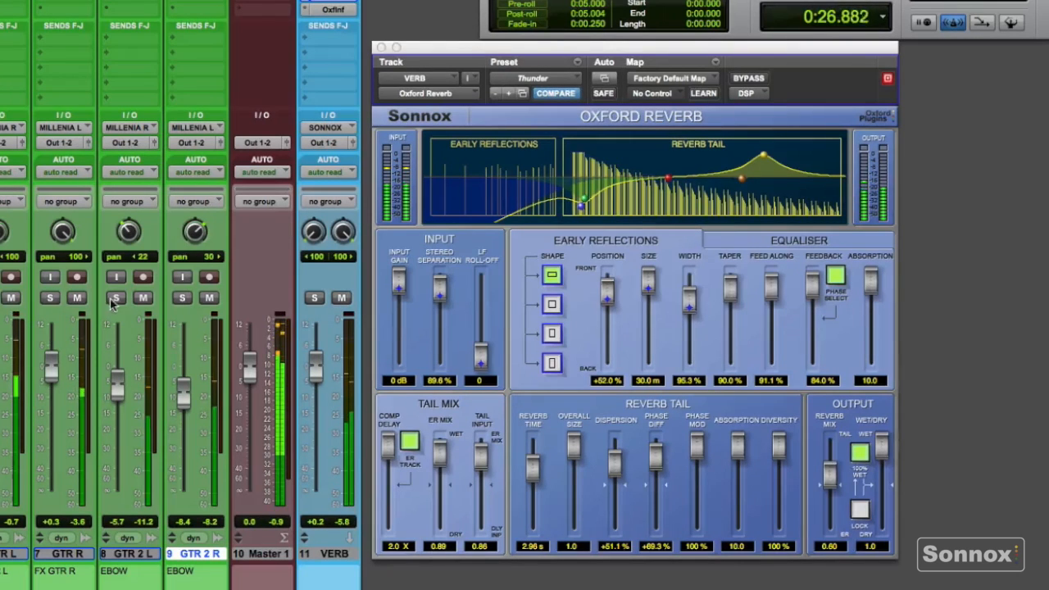
Set the VERB track's Oxford Inflator effect to 29.3 % and its input to 2.23 dB, and close the plug-in
left_click(335, 10)
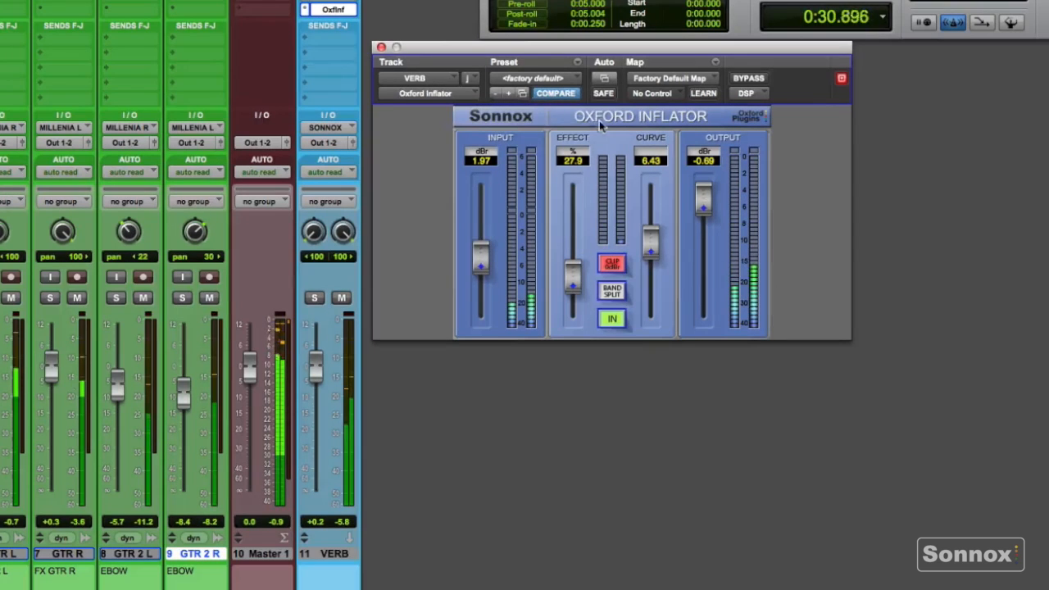
left_click_drag(573, 275, 573, 270)
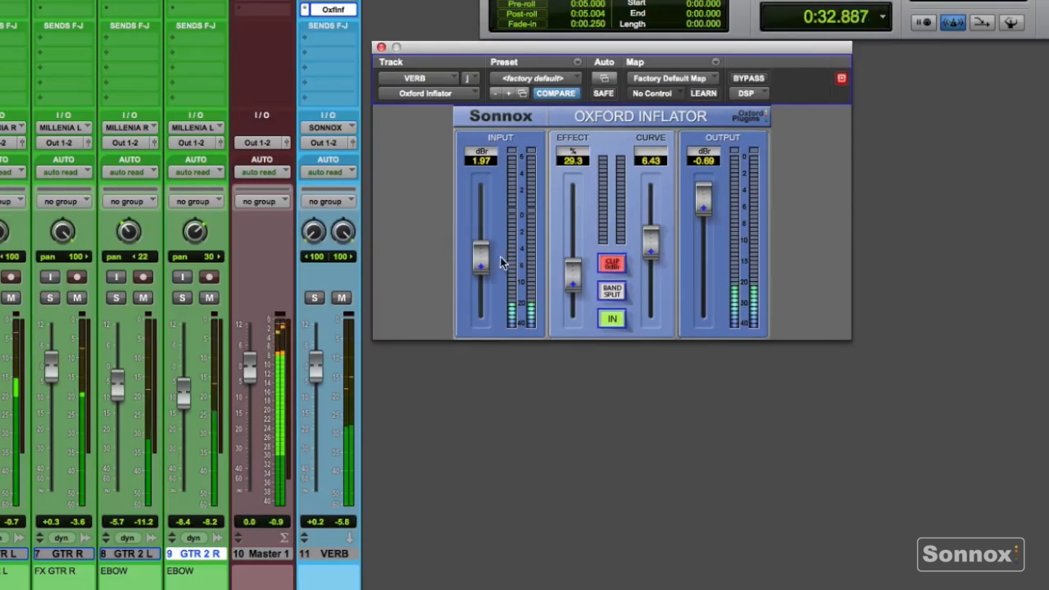
left_click_drag(482, 256, 482, 254)
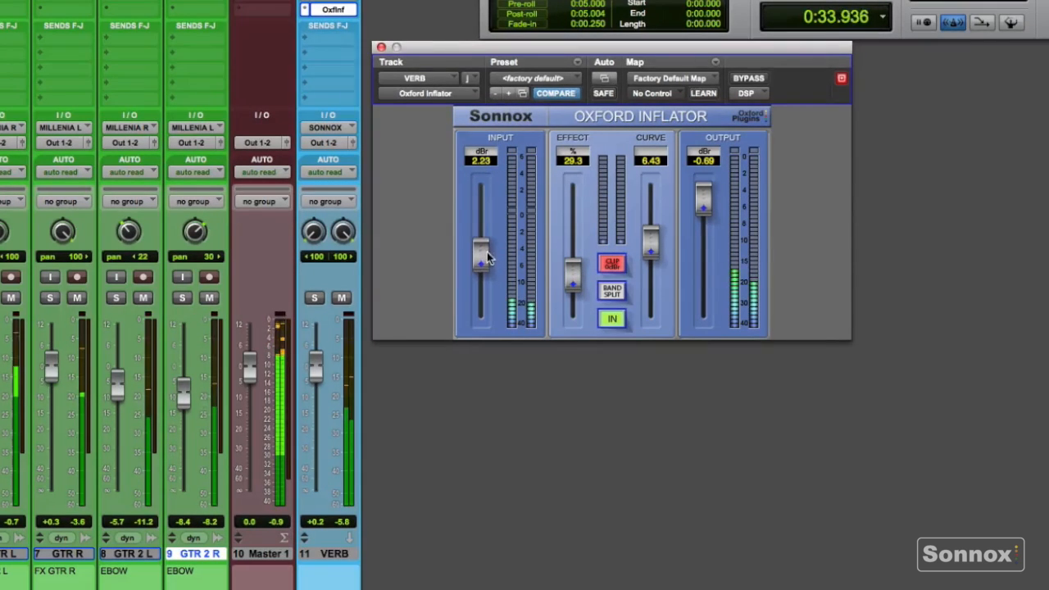
left_click(381, 48)
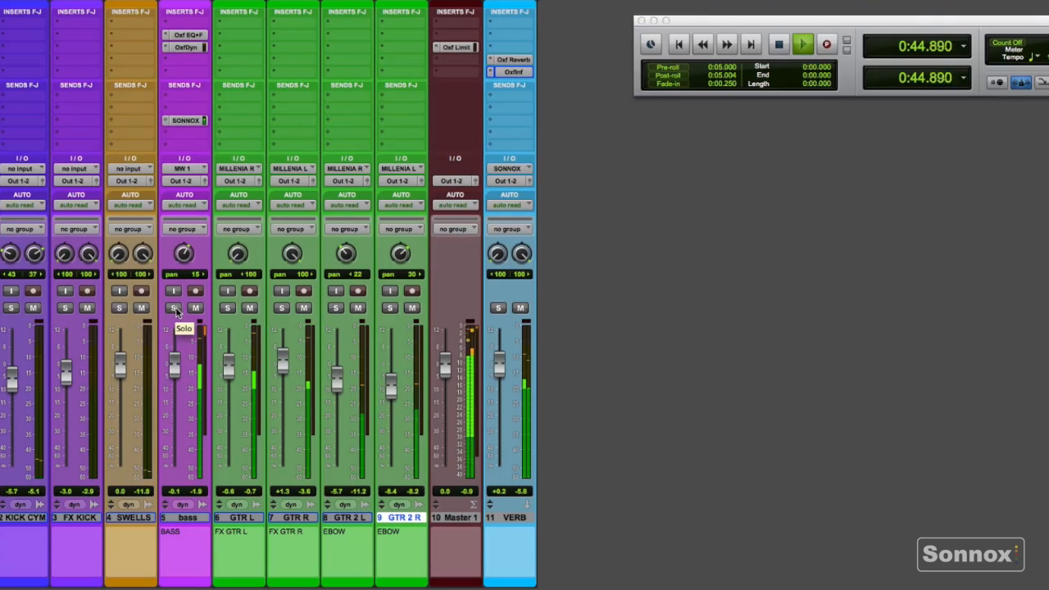
Toggle the VERB track's mute to compare the full mix, and solo the bass track
left_click(521, 310)
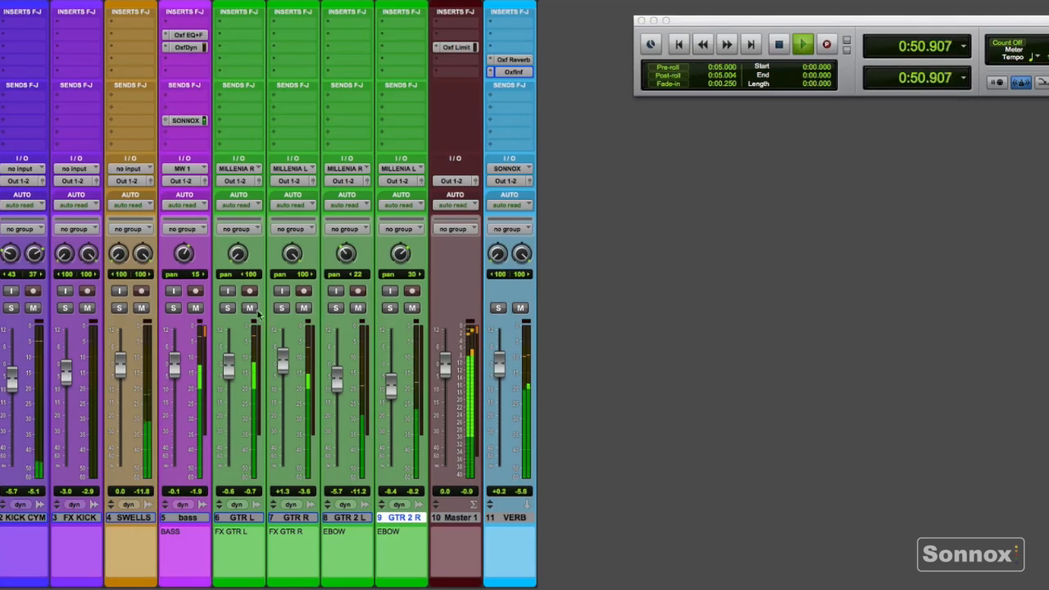
left_click(174, 309)
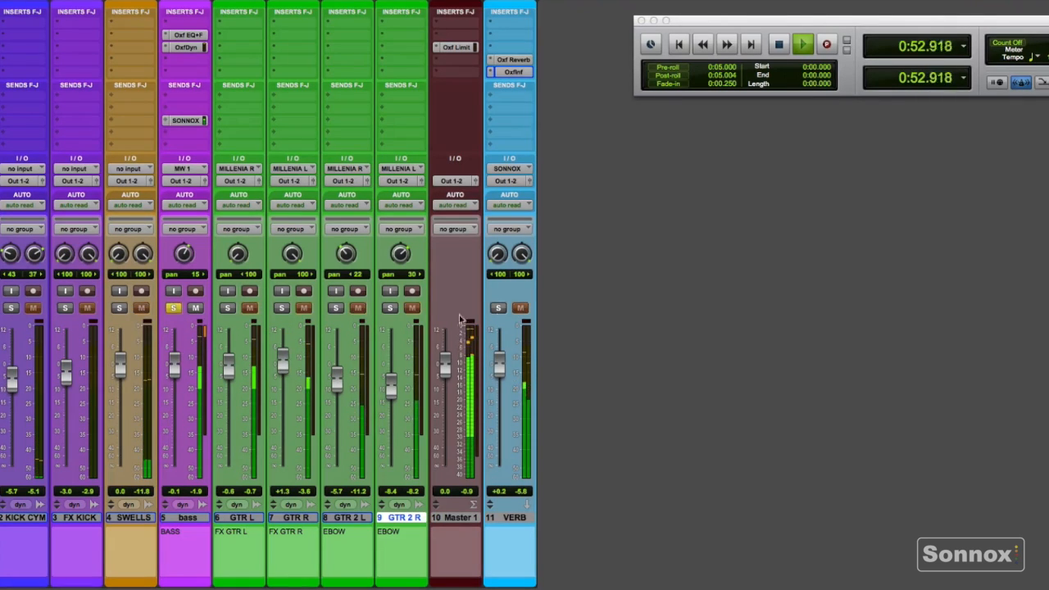
Solo the VERB track alongside the bass to hear them together, and unsolo both tracks to return to the full mix
left_click(499, 308)
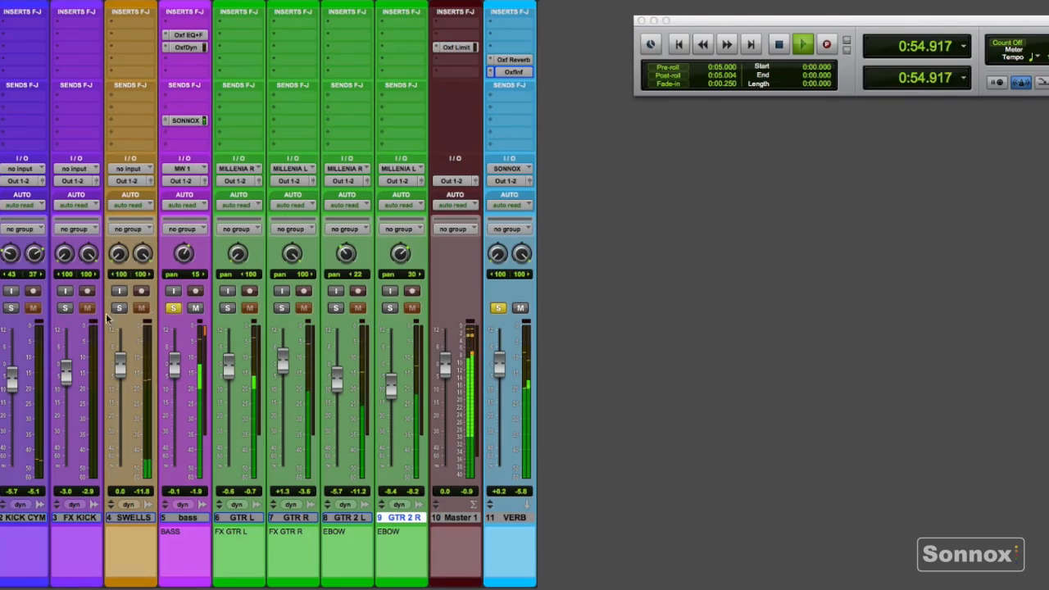
left_click(174, 309)
left_click(499, 308)
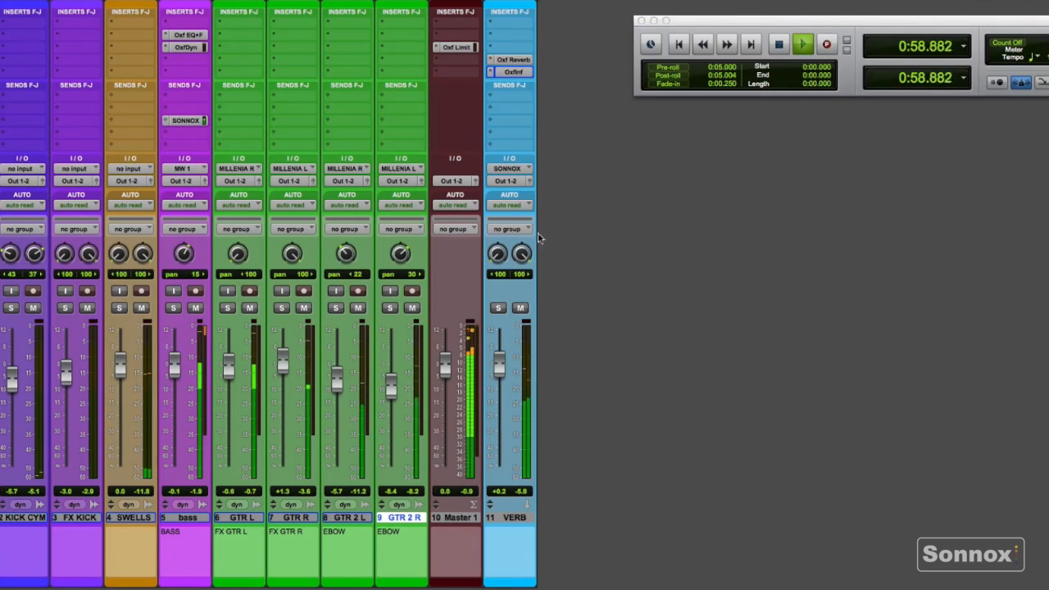
Set the VERB track's Oxford Reverb equaliser LMF band to 186 Hz and -14.5 dB, raise the reverb mix to 0.64, and close the plug-in
left_click(514, 62)
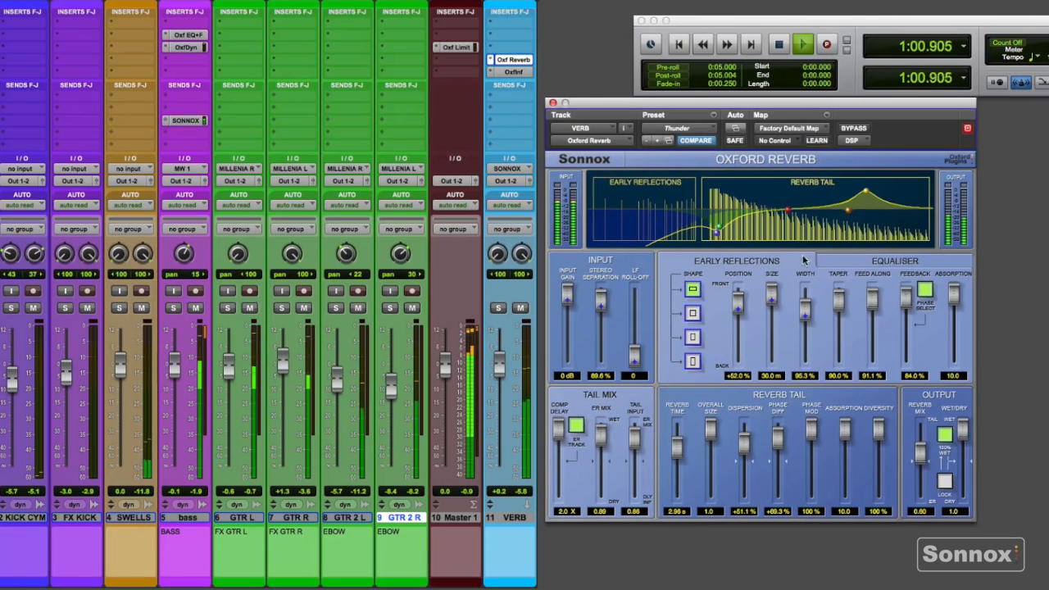
left_click(886, 264)
left_click_drag(719, 228, 719, 231)
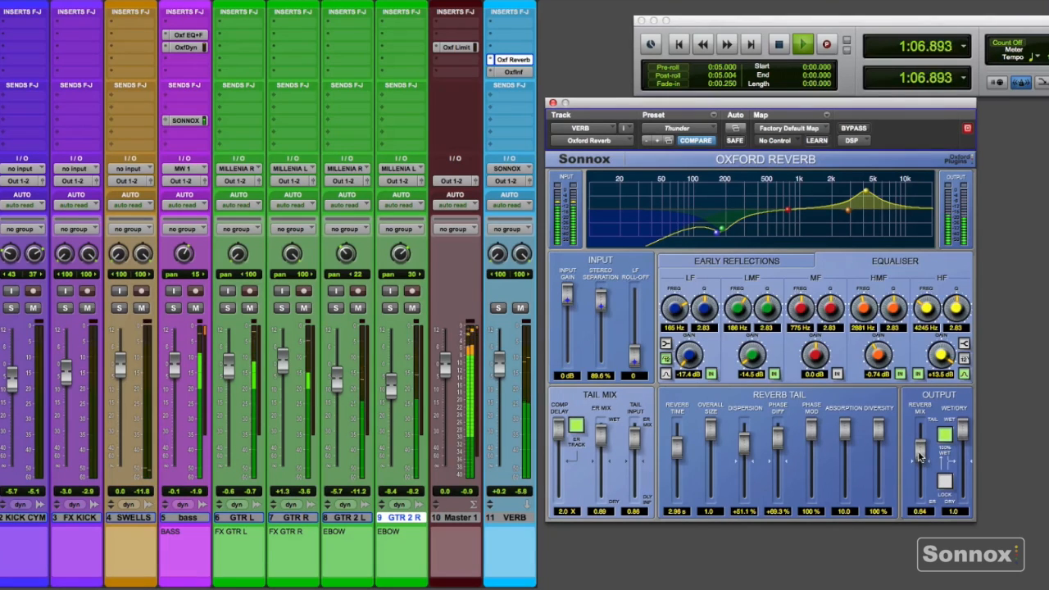
left_click(553, 104)
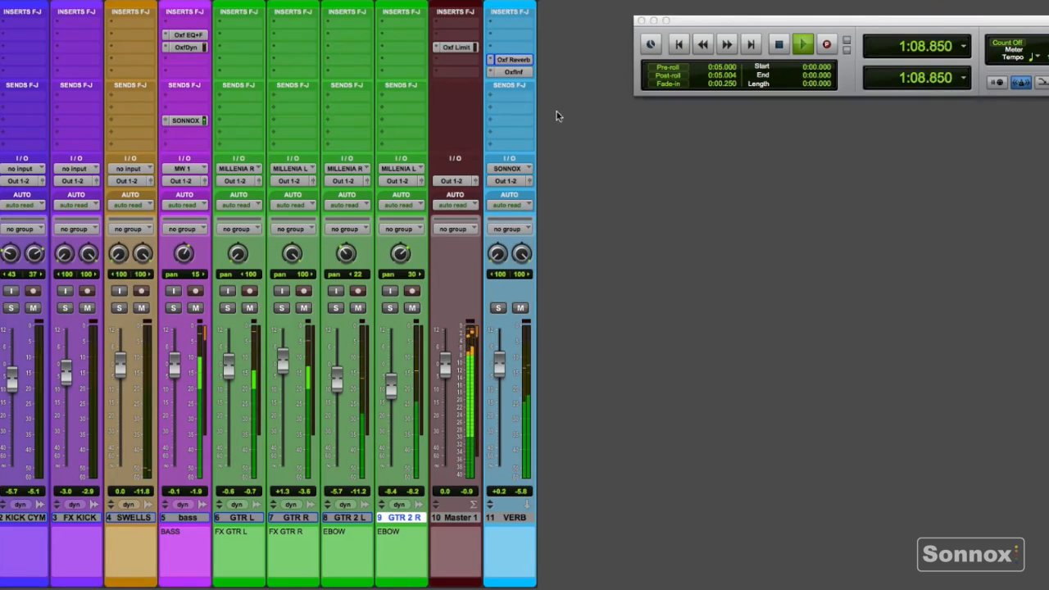
Continue playback from 1:27.781, just before the A1 marker, in the Edit window and return to the mixer
key("super+equal")
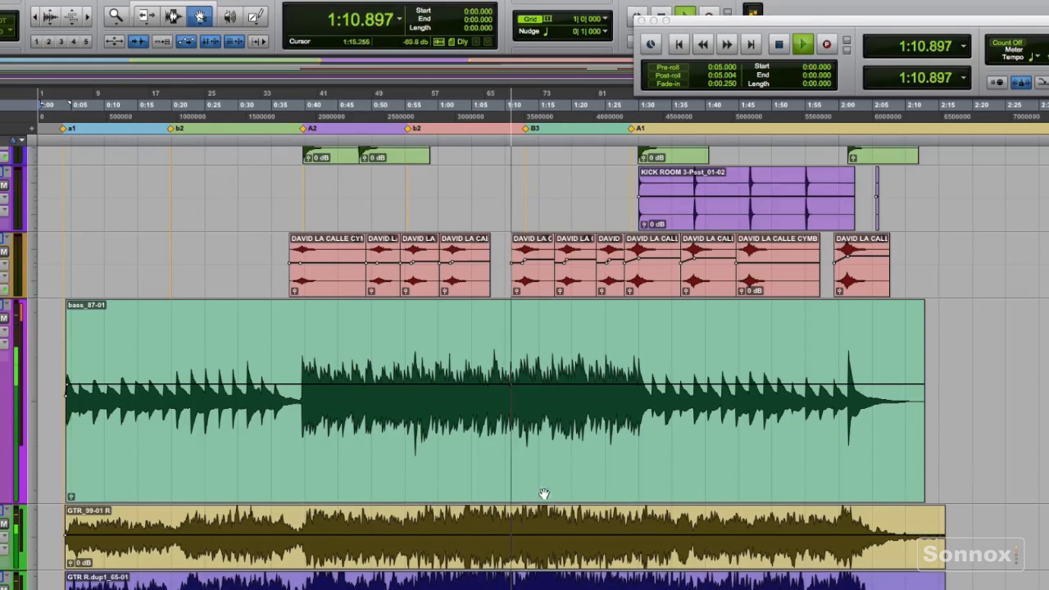
left_click(640, 129)
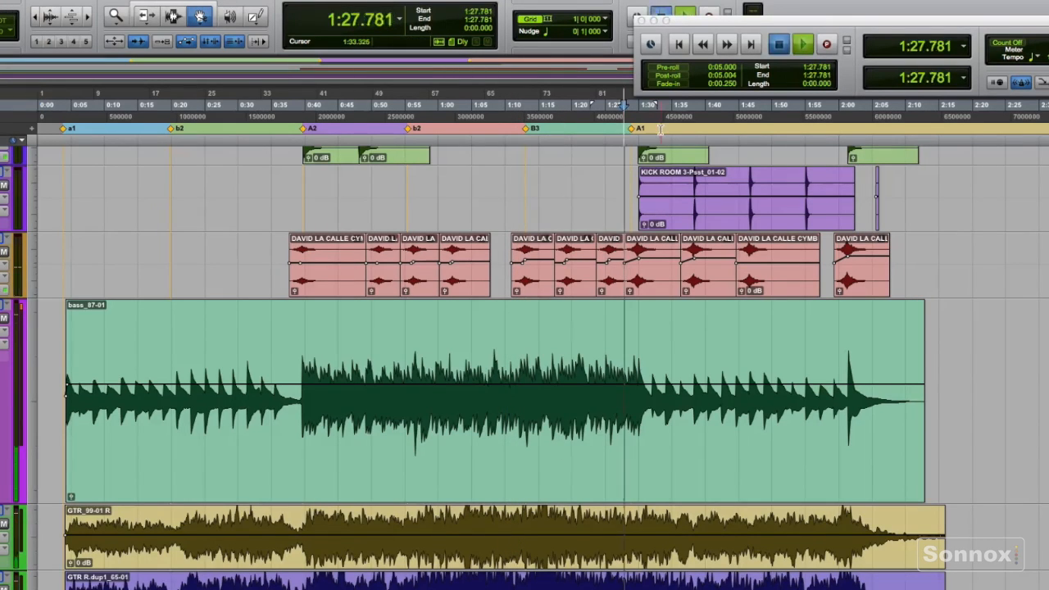
key("super+equal")
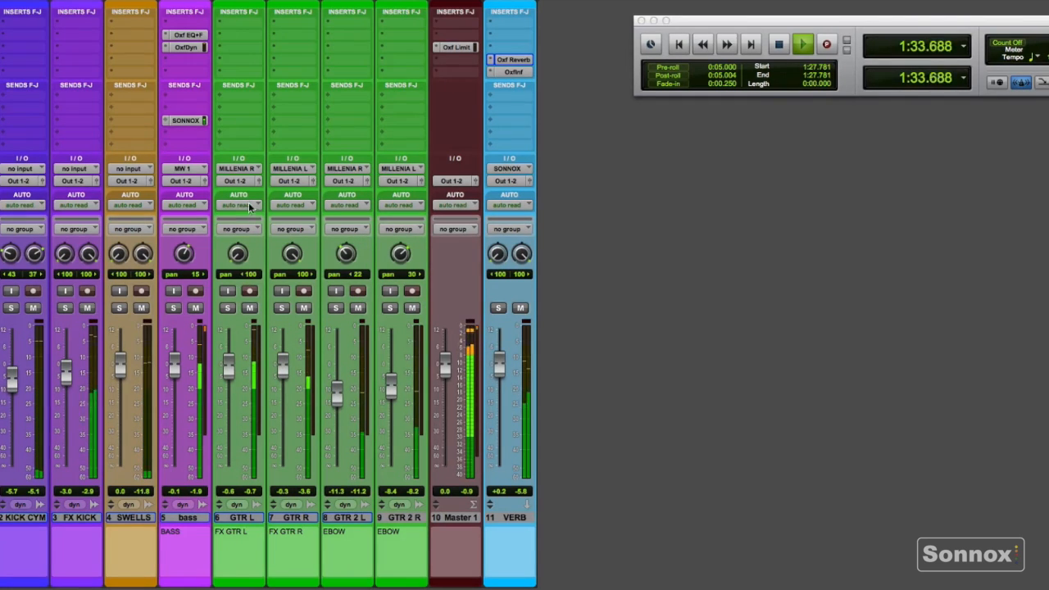
Raise the bass track's SONNOX send level slightly and close the send window
left_click(195, 124)
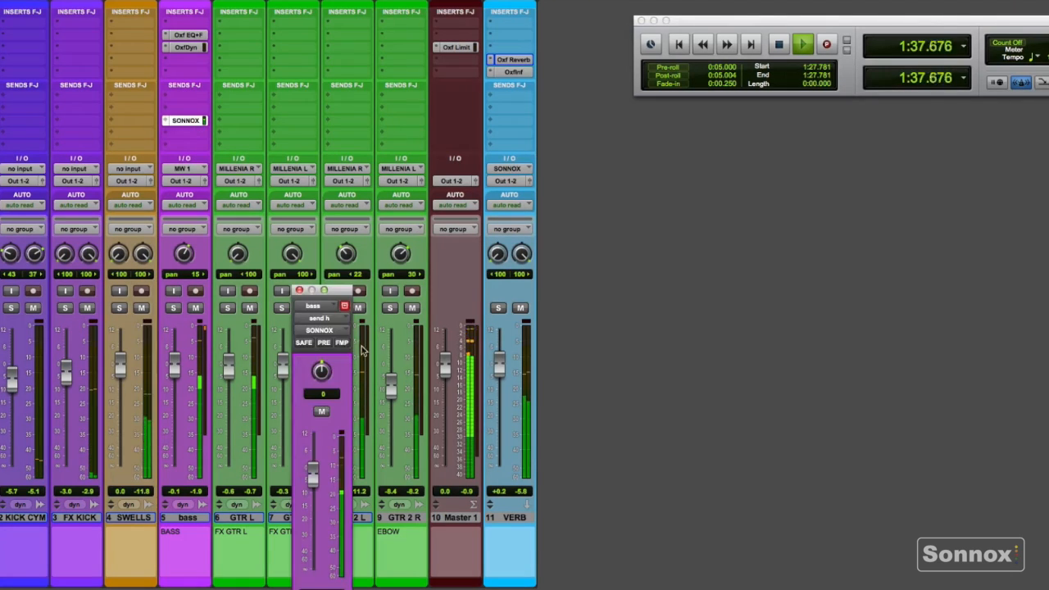
mouse_move(318, 486)
left_mouse_down()
mouse_move(314, 570)
mouse_move(314, 476)
left_mouse_up()
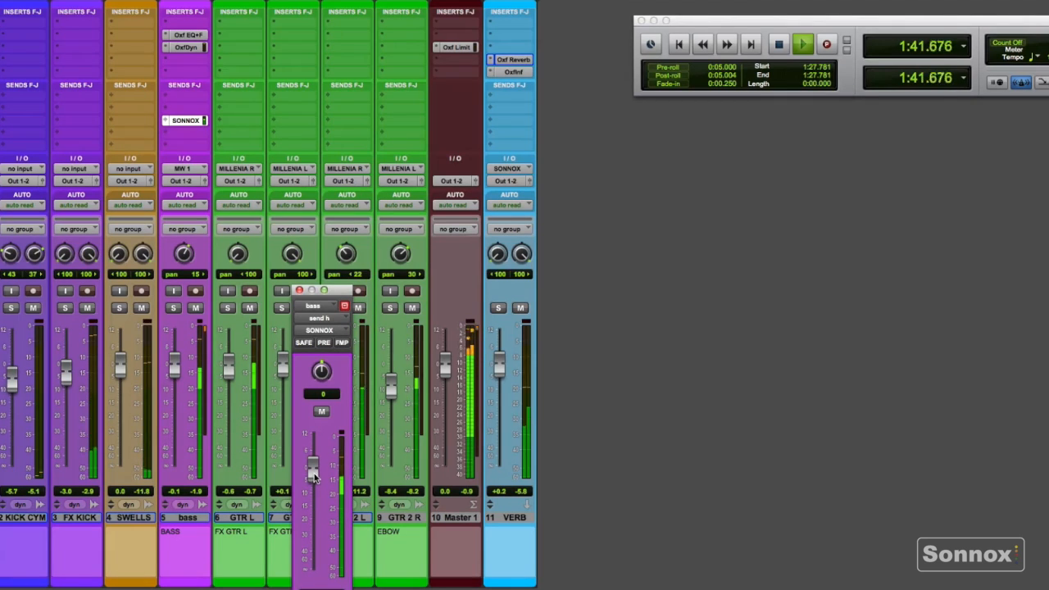
left_click(300, 291)
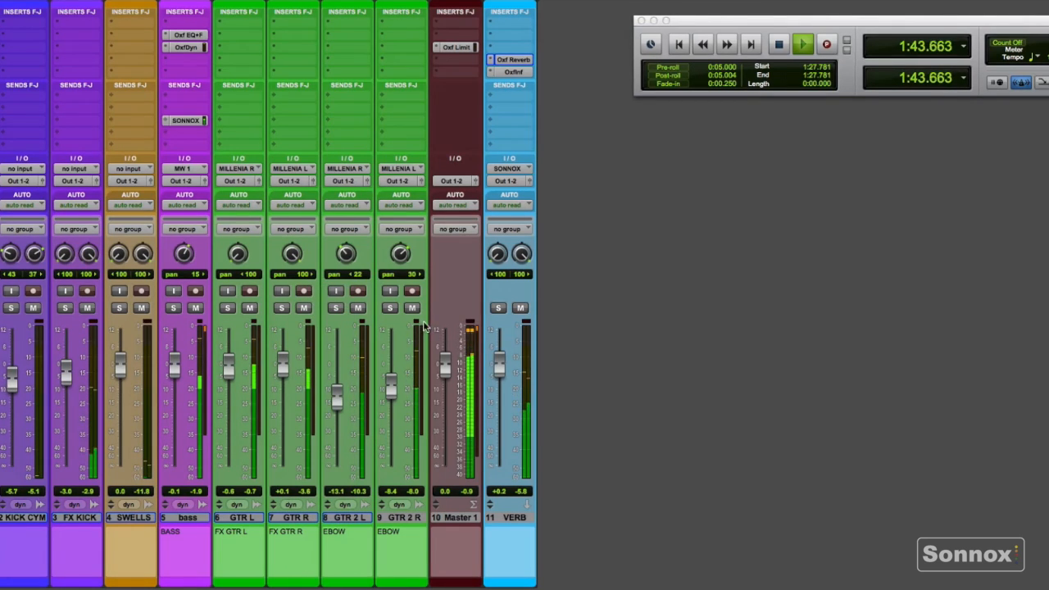
Set the VERB track's Oxford Inflator input to 2.23 dB and compare the mix with that track muted and unmuted
left_click(511, 72)
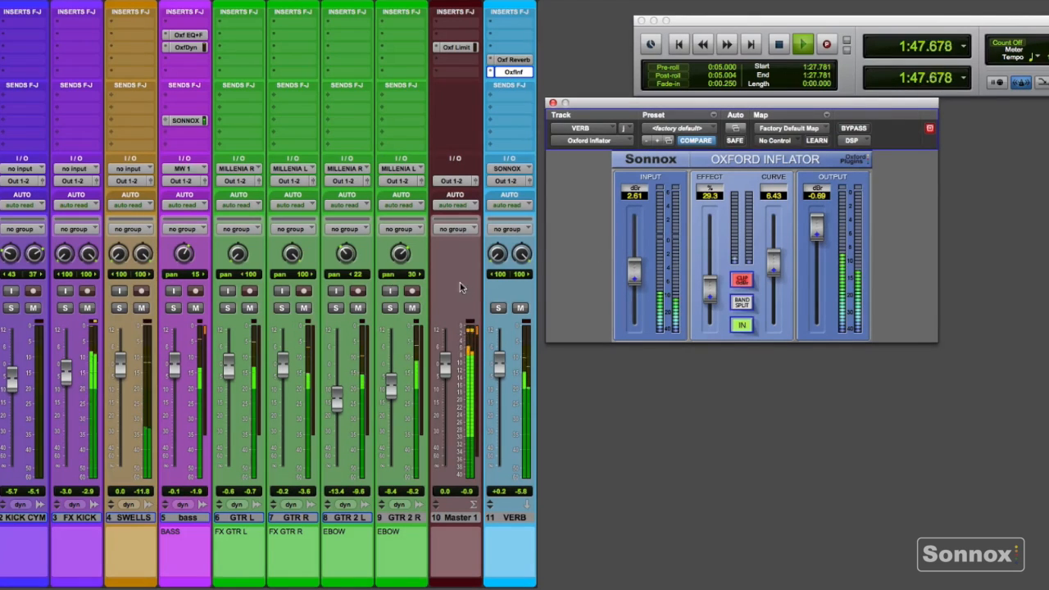
left_click_drag(639, 277, 639, 280)
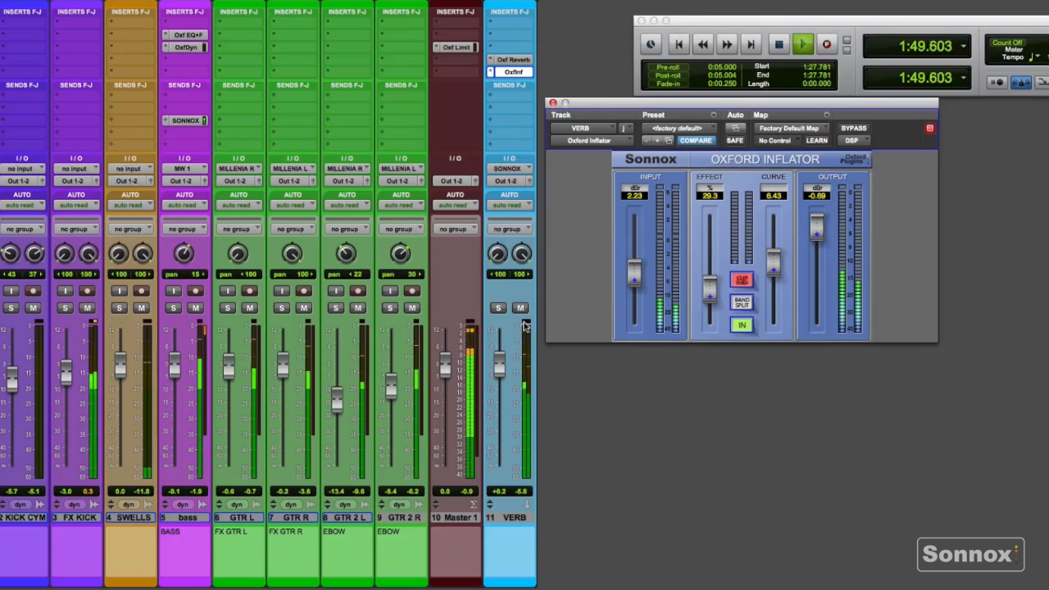
left_click(521, 308)
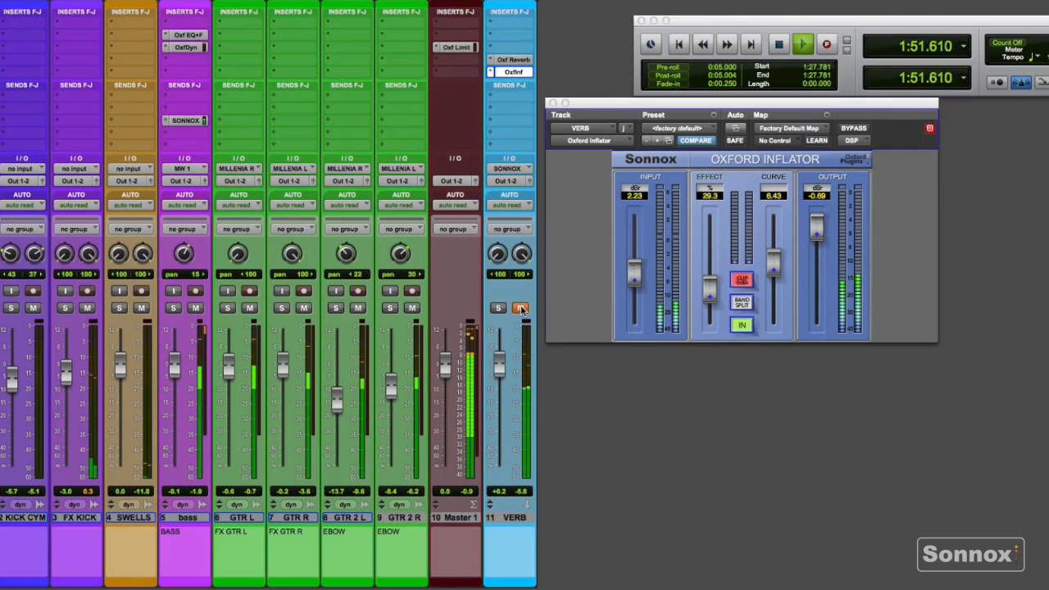
left_click(521, 308)
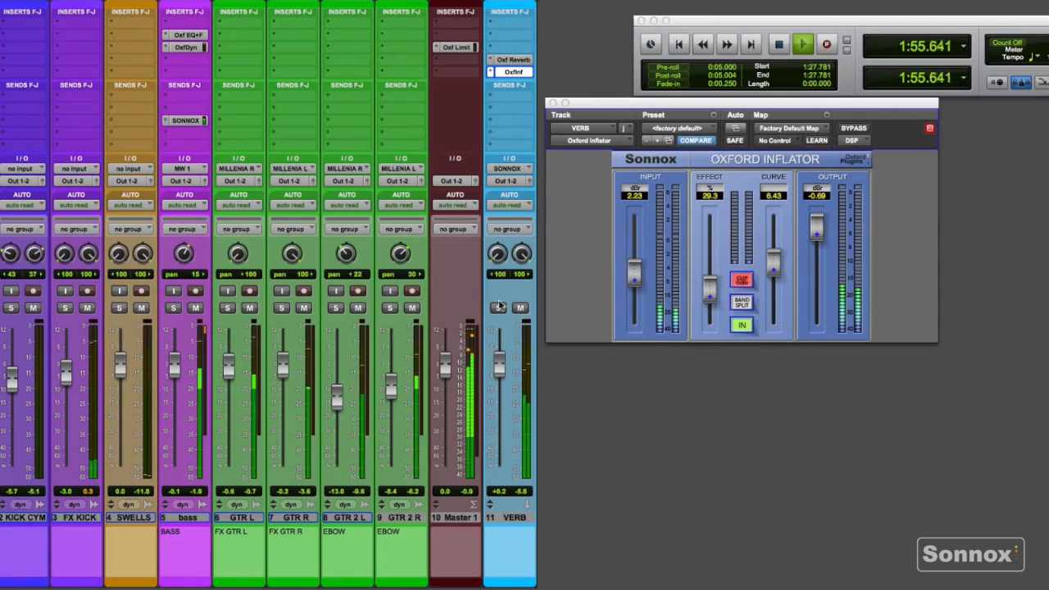
Bring up the bass track's SONNOX send beside the VERB track's Oxford Reverb for a check, and close the send window
left_click(190, 122)
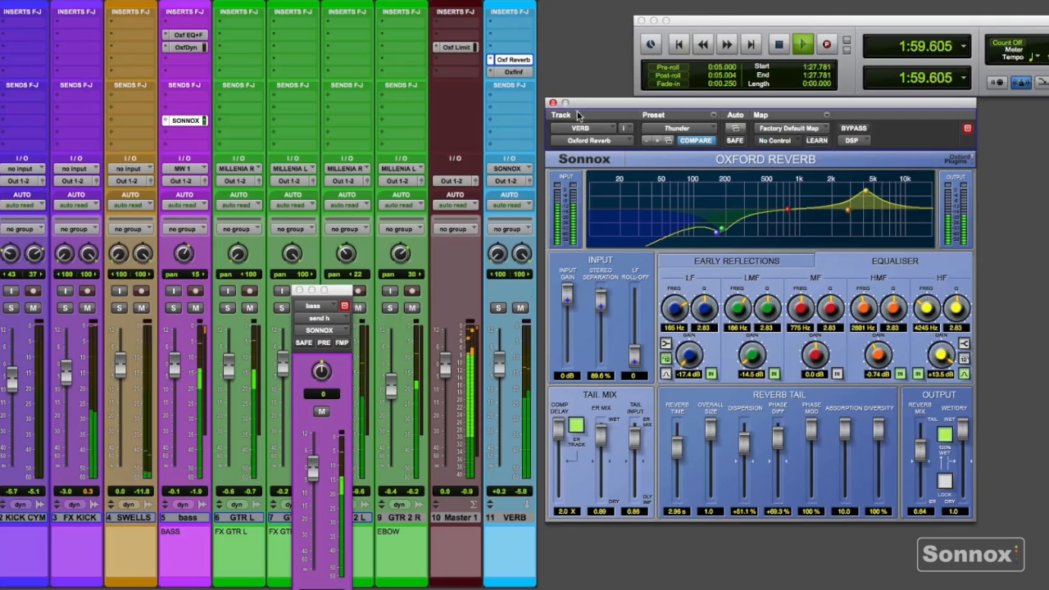
left_click(298, 290)
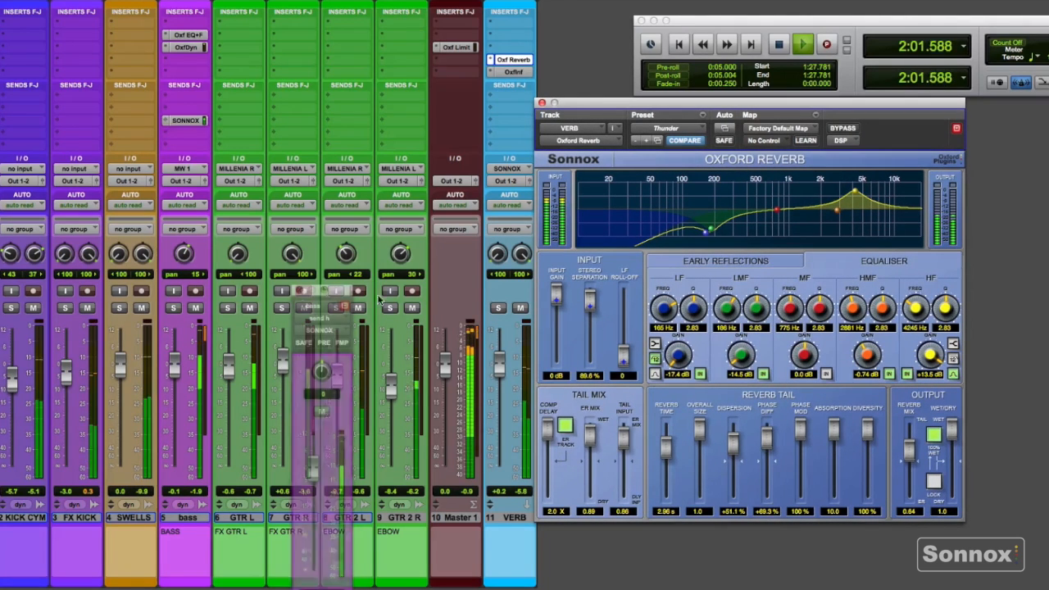